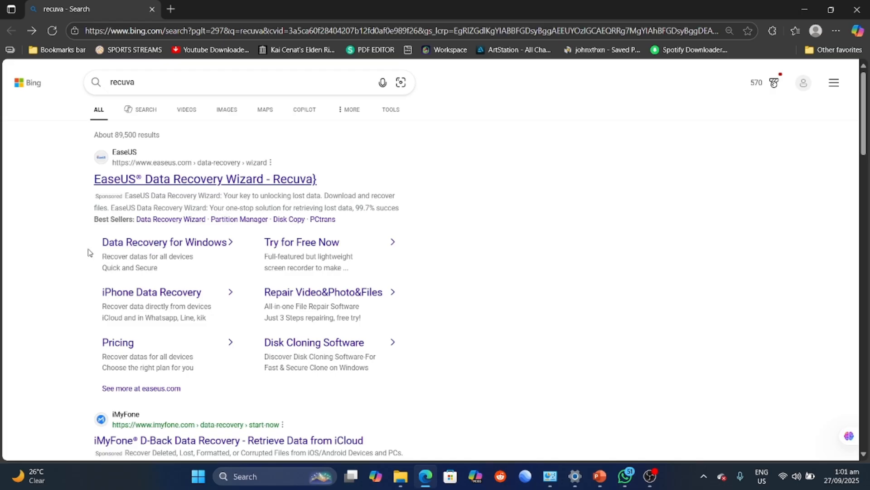
# Step: Find the Recuva listing for ccleaner.com in the search results and open its download page
pyautogui.scroll(-2, 117, 322)
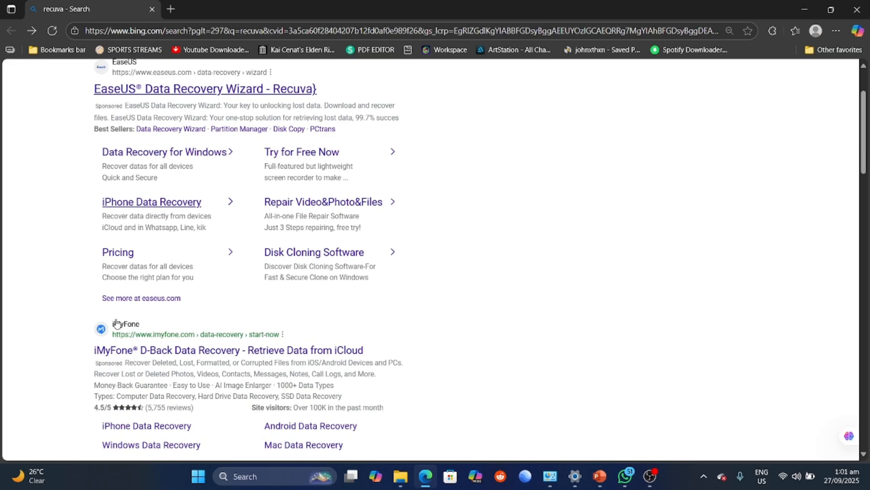
pyautogui.scroll(-15, 117, 321)
pyautogui.scroll(-2, 117, 321)
pyautogui.scroll(6, 24, 285)
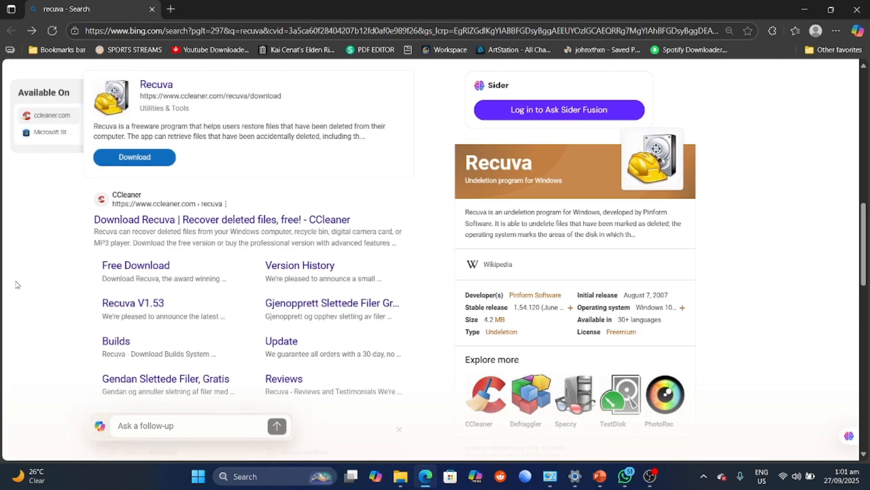
pyautogui.scroll(1, 133, 285)
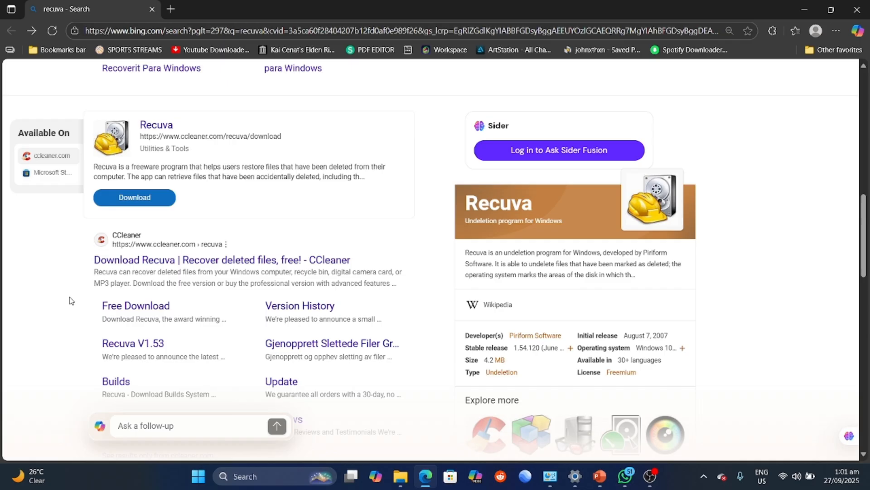
pyautogui.scroll(2, 142, 279)
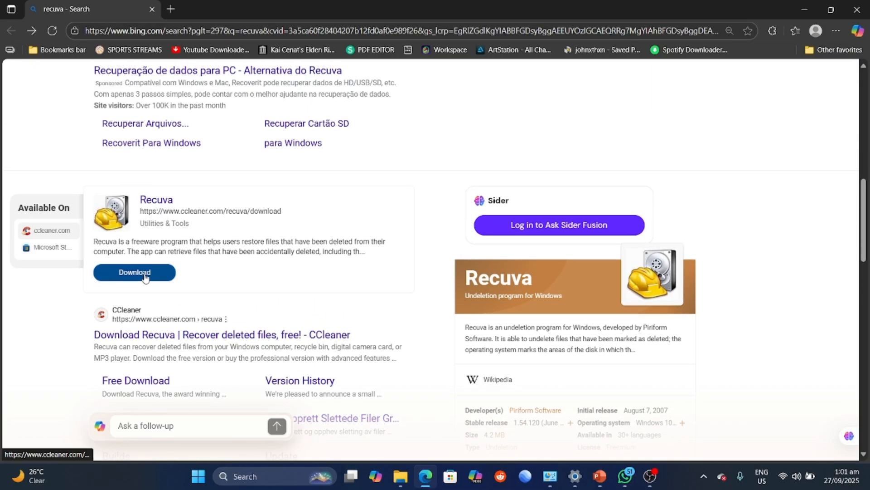
pyautogui.click(135, 272)
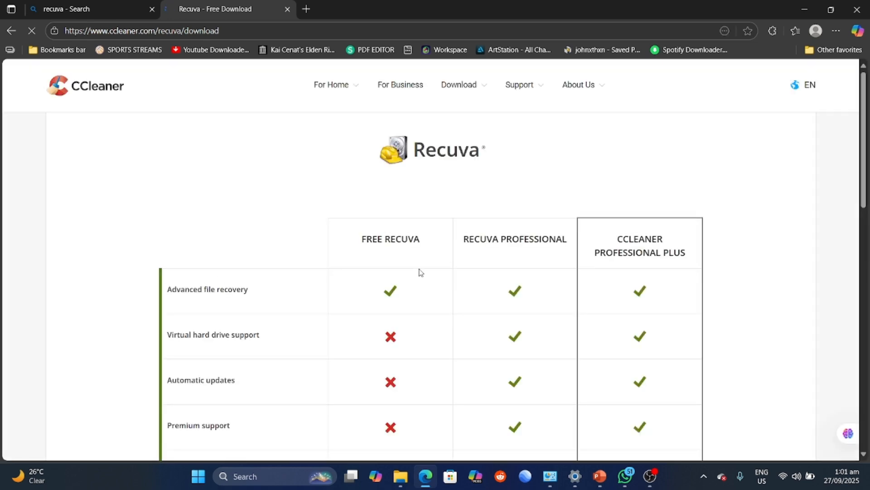
# Step: Download the Free Recuva edition from the comparison table of editions
pyautogui.scroll(-4, 419, 272)
pyautogui.scroll(1, 419, 272)
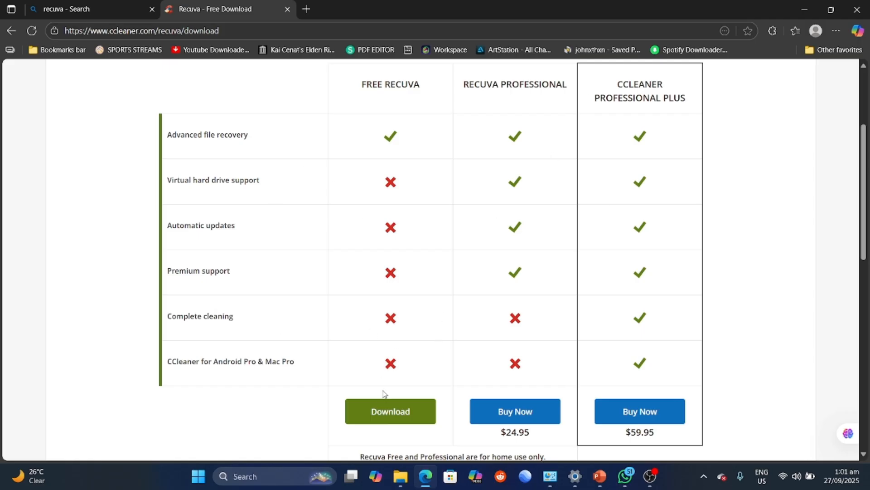
pyautogui.click(380, 411)
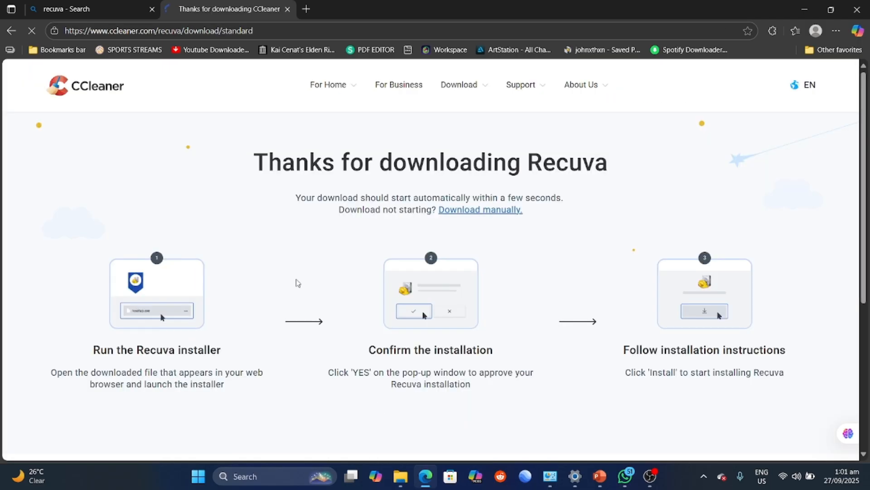
pyautogui.scroll(-2, 471, 289)
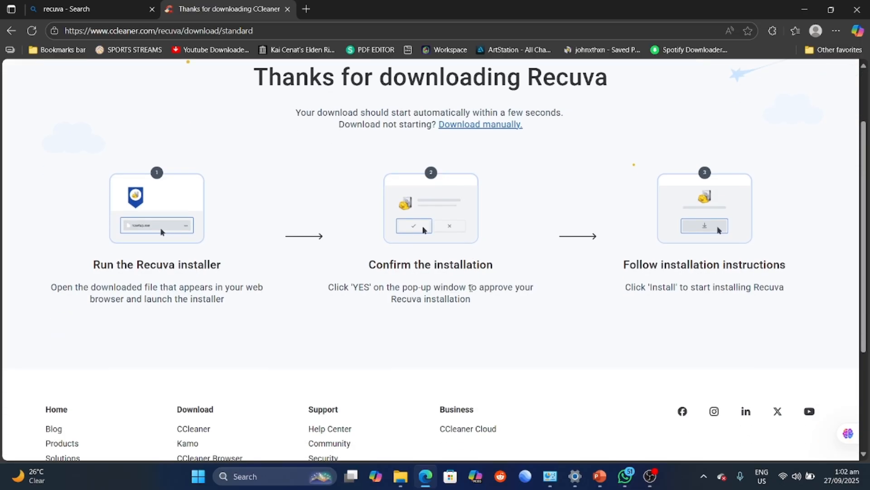
pyautogui.scroll(1, 472, 289)
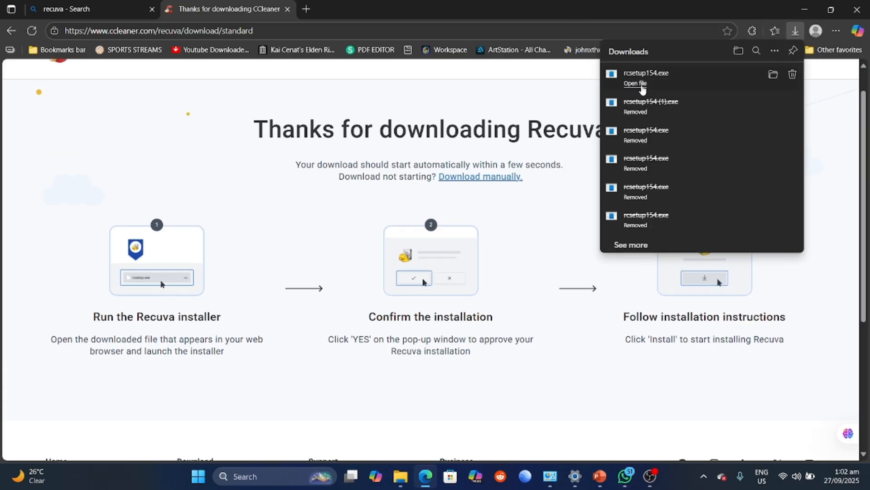
# Step: Run the downloaded rcsetup154.exe, install Recuva v1.54 with the default options and launch it
pyautogui.click(641, 85)
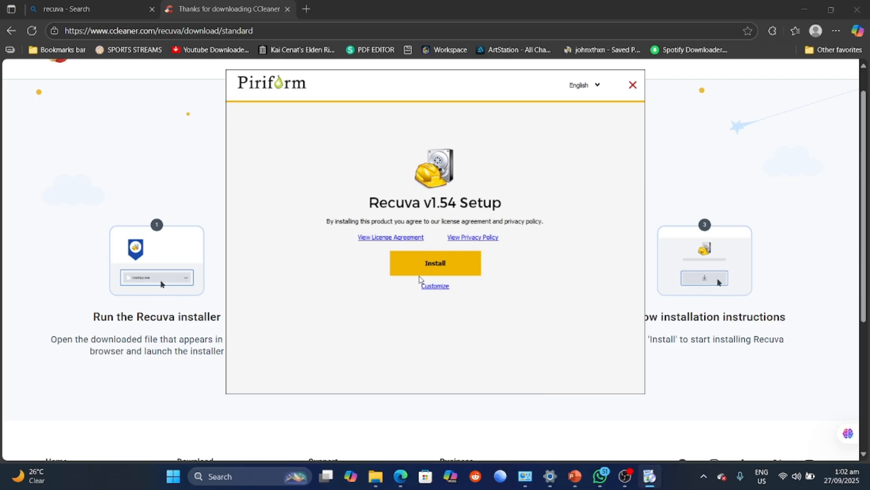
pyautogui.click(418, 273)
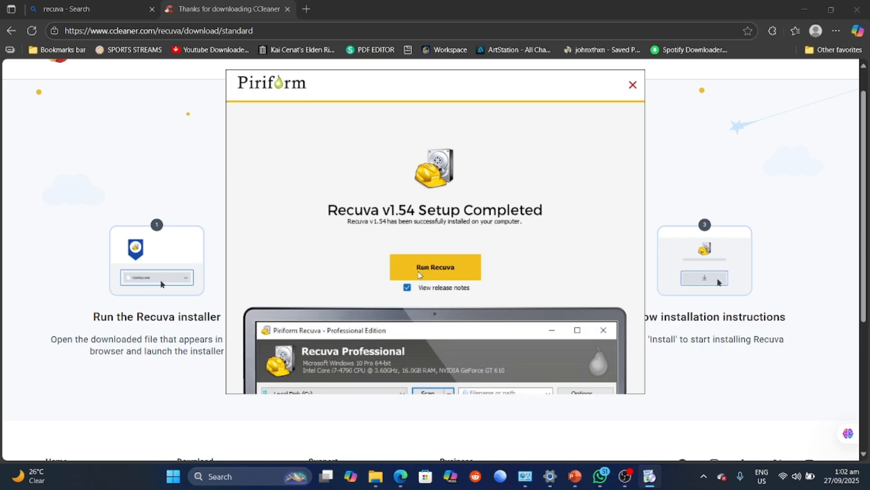
pyautogui.click(420, 273)
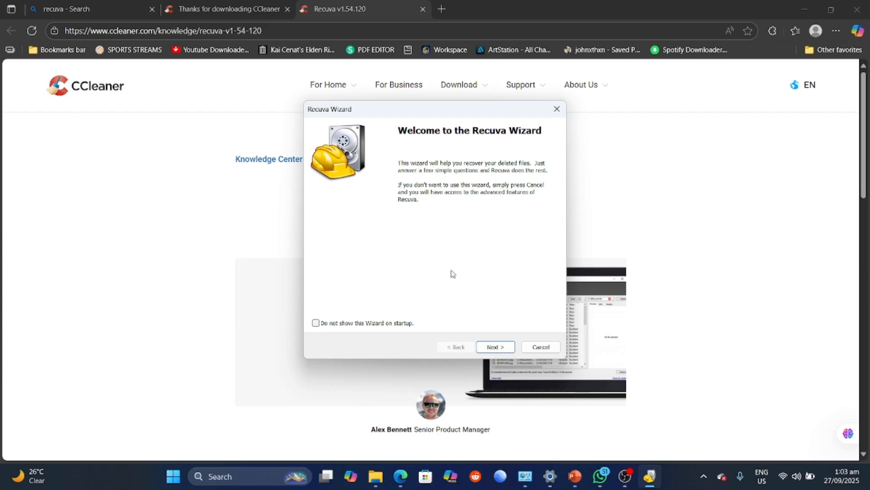
# Step: Proceed past the Recuva Wizard's welcome page and choose Pictures as the file type to recover
pyautogui.click(491, 348)
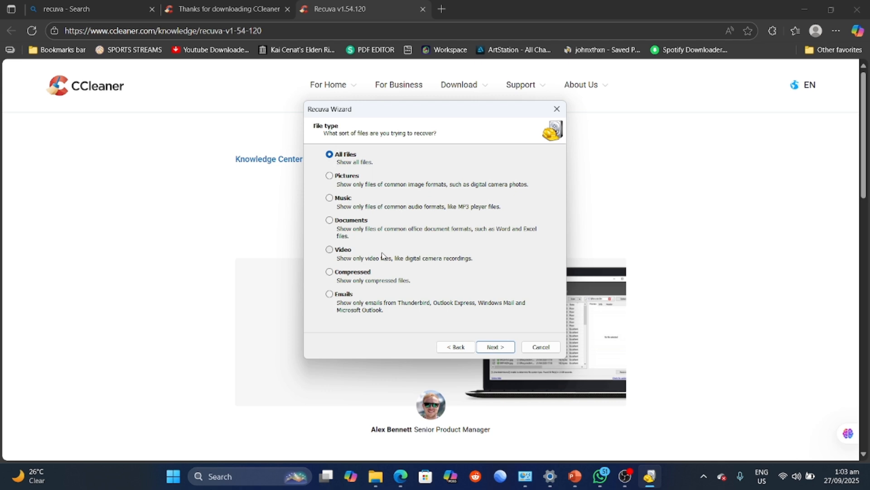
pyautogui.click(330, 176)
pyautogui.click(493, 346)
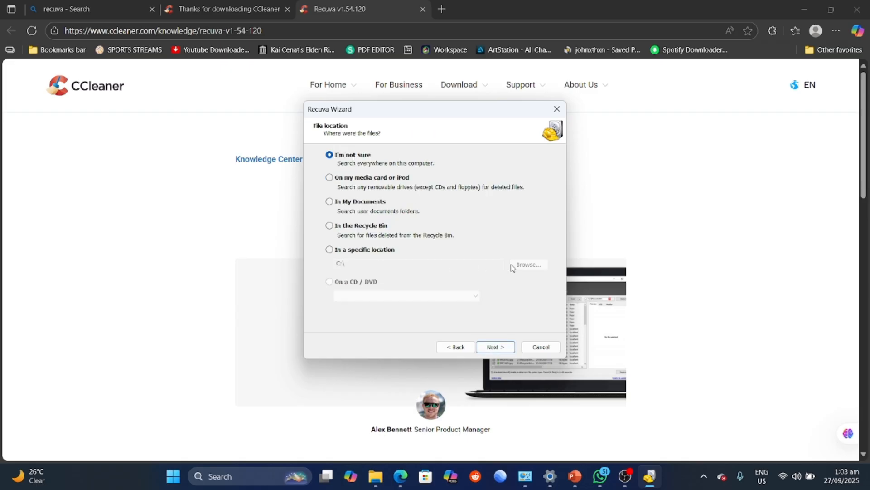
# Step: Set the search to the specific location Removable Disk (E:) and start the scan without Deep Scan
pyautogui.click(329, 249)
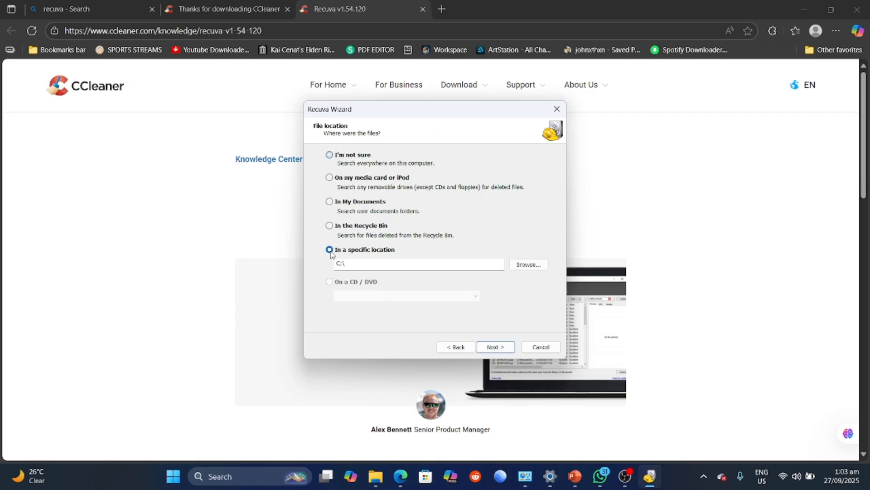
pyautogui.click(526, 268)
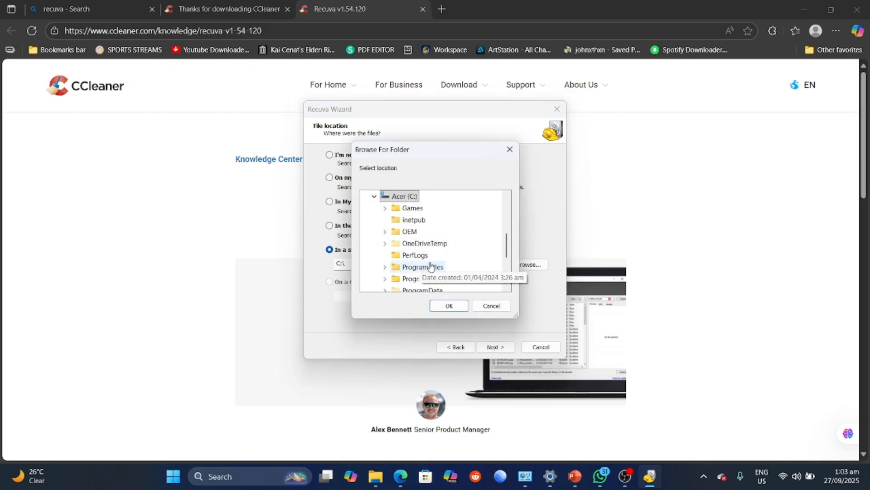
pyautogui.scroll(-3, 431, 266)
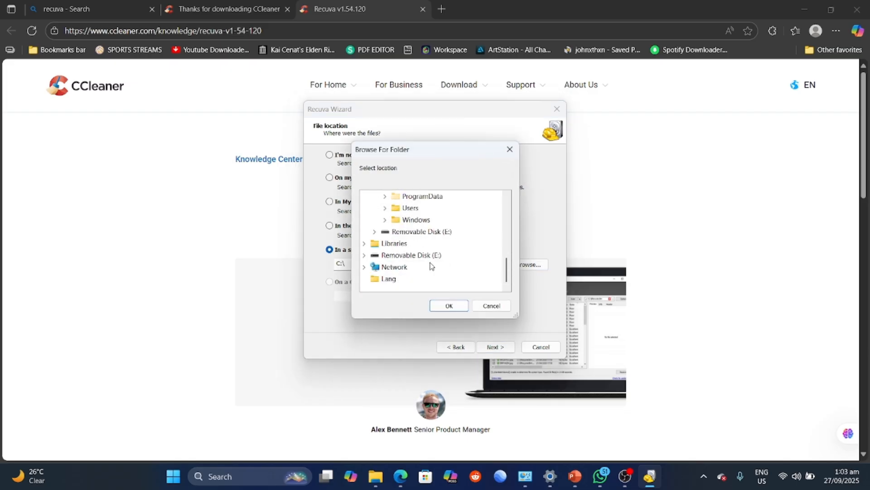
pyautogui.click(396, 256)
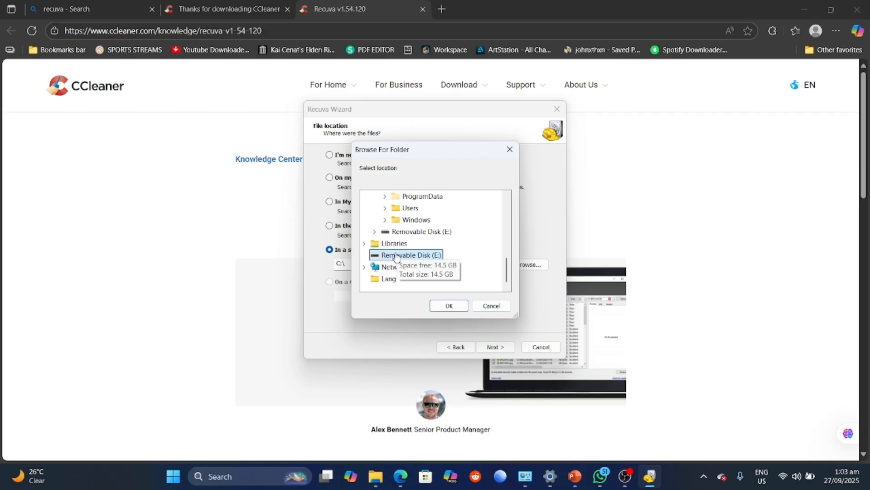
pyautogui.click(448, 307)
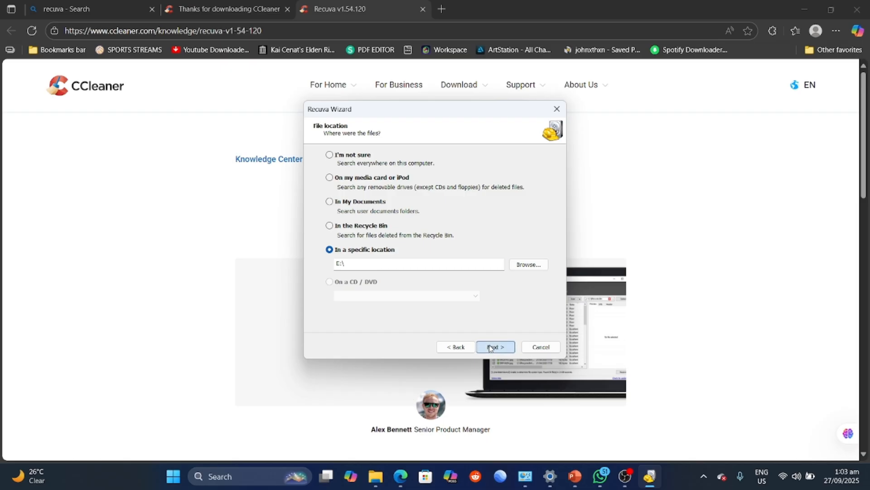
pyautogui.click(490, 348)
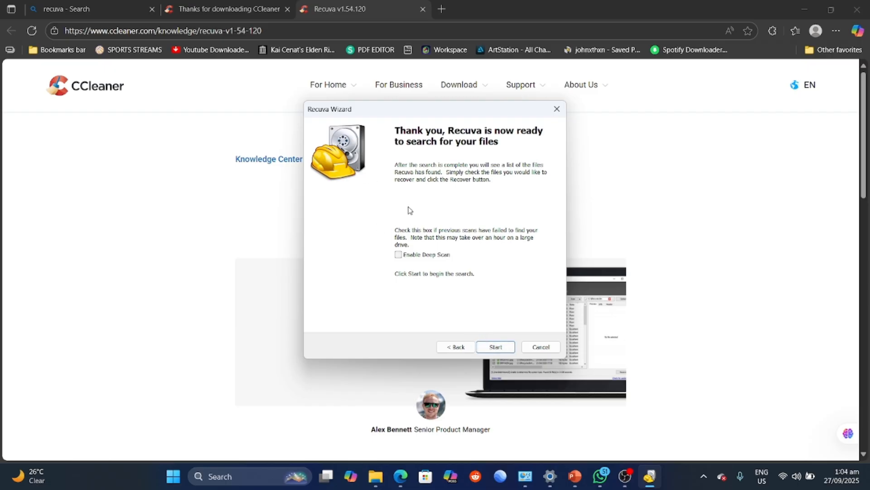
pyautogui.click(485, 350)
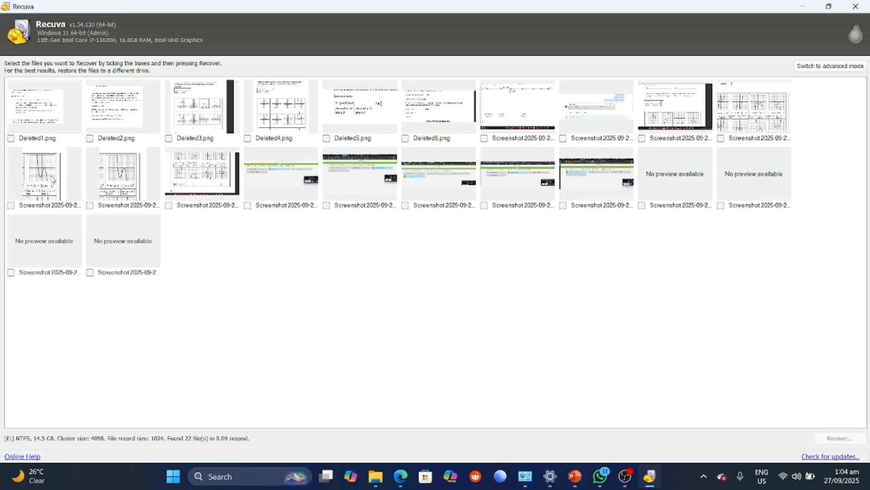
# Step: Mark the six files Deleted1.png to Deleted6.png for recovery
pyautogui.click(11, 138)
pyautogui.click(90, 138)
pyautogui.click(169, 138)
pyautogui.click(326, 138)
pyautogui.click(243, 139)
pyautogui.click(248, 139)
pyautogui.click(405, 138)
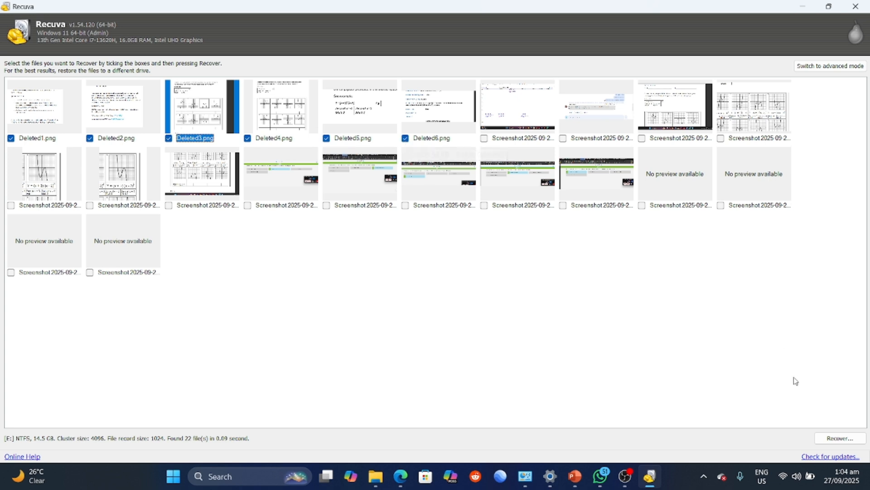
# Step: Recover the marked files to the Recovered Pics folder inside the user's Pictures folder on drive C: and dismiss the completion report
pyautogui.click(830, 438)
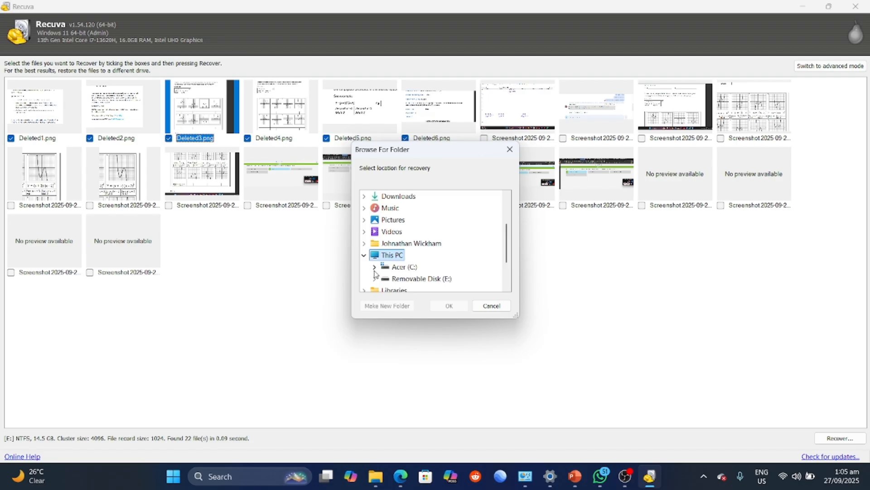
pyautogui.doubleClick(408, 271)
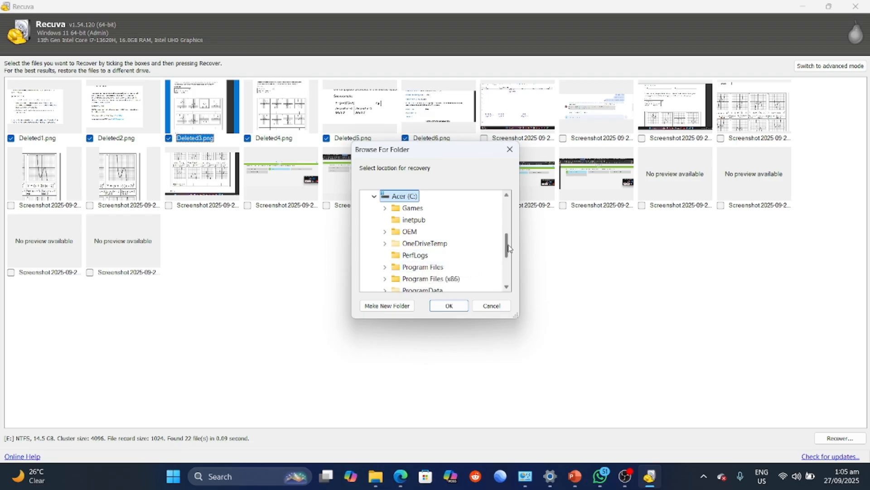
pyautogui.moveTo(510, 249); pyautogui.dragTo(510, 263)
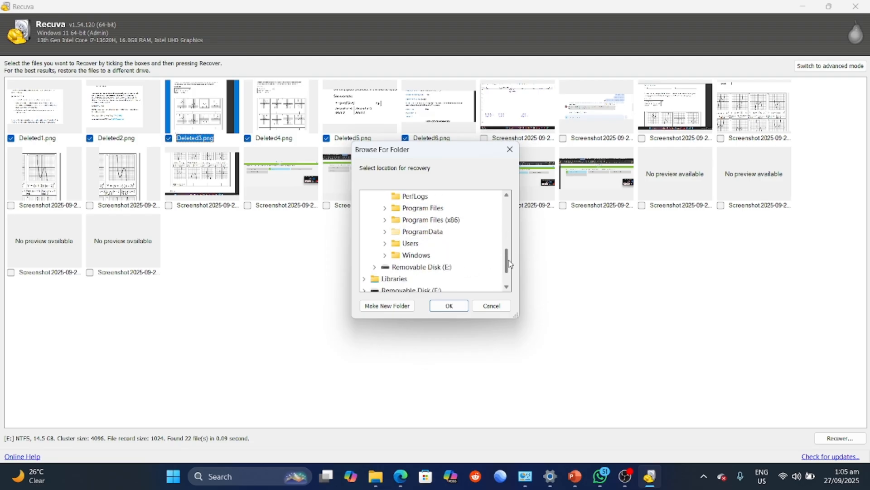
pyautogui.doubleClick(410, 243)
pyautogui.moveTo(508, 258); pyautogui.dragTo(508, 265)
pyautogui.doubleClick(431, 220)
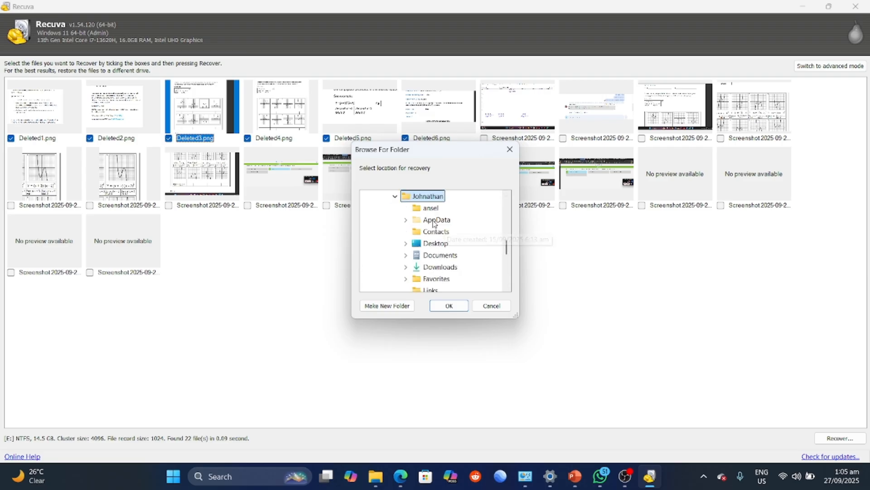
pyautogui.moveTo(508, 257); pyautogui.dragTo(508, 266)
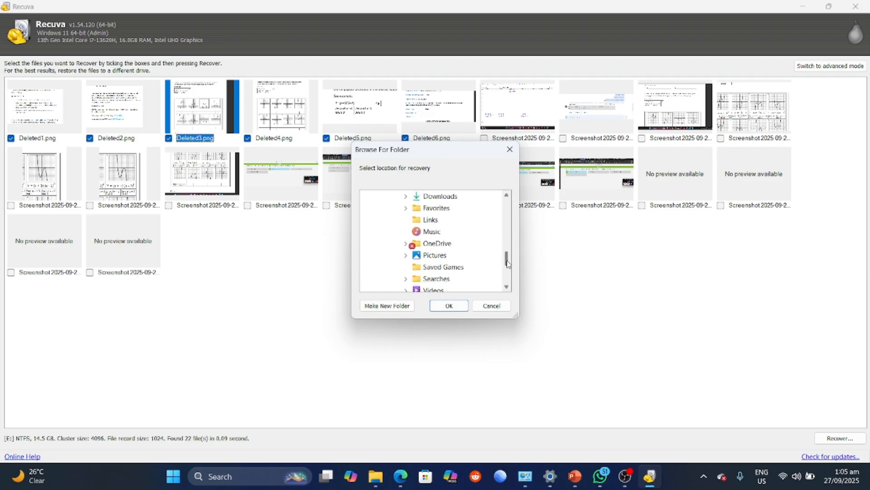
pyautogui.click(406, 255)
pyautogui.moveTo(506, 257); pyautogui.dragTo(507, 263)
pyautogui.click(460, 223)
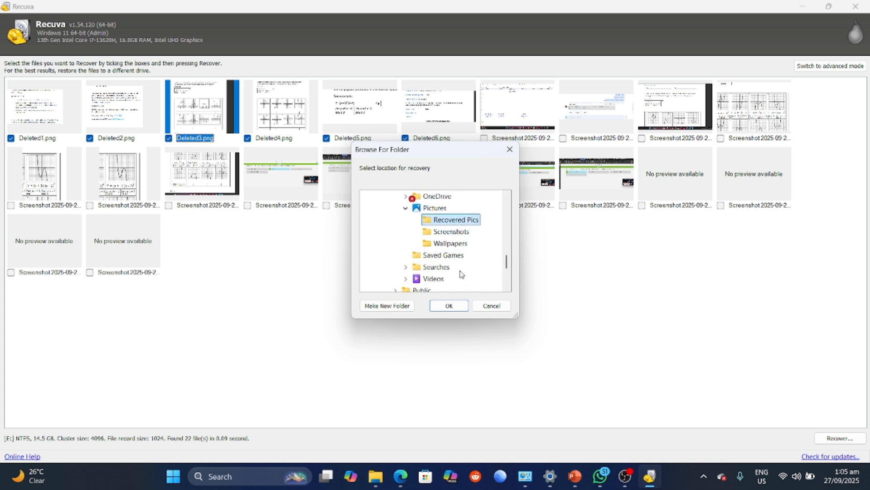
pyautogui.click(450, 305)
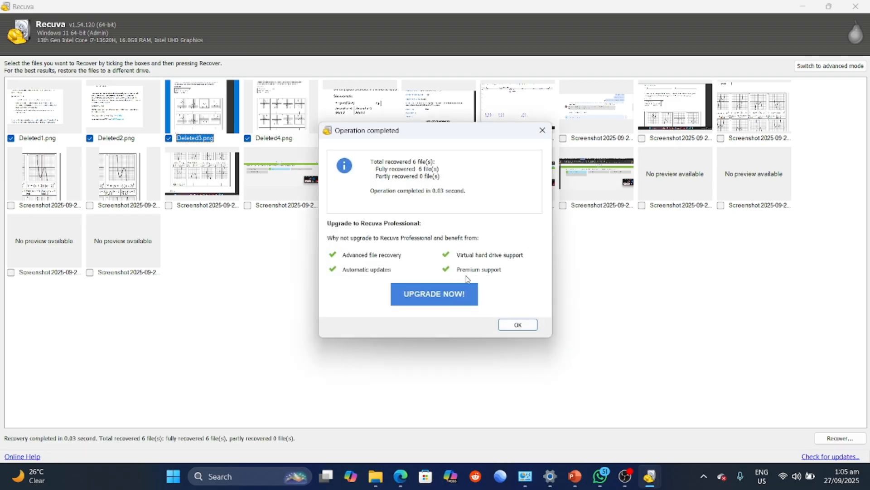
pyautogui.click(517, 325)
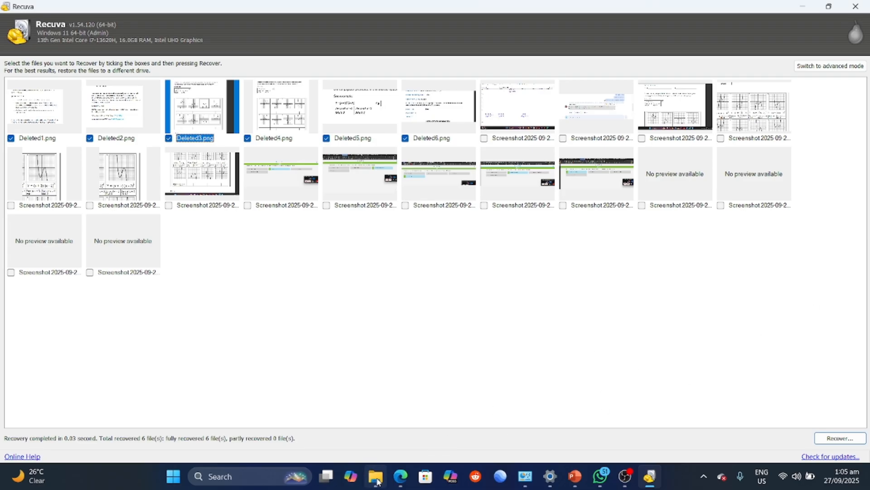
# Step: Switch to File Explorer and open Recovered Pics in the Pictures folder to check the recovered files
pyautogui.click(376, 480)
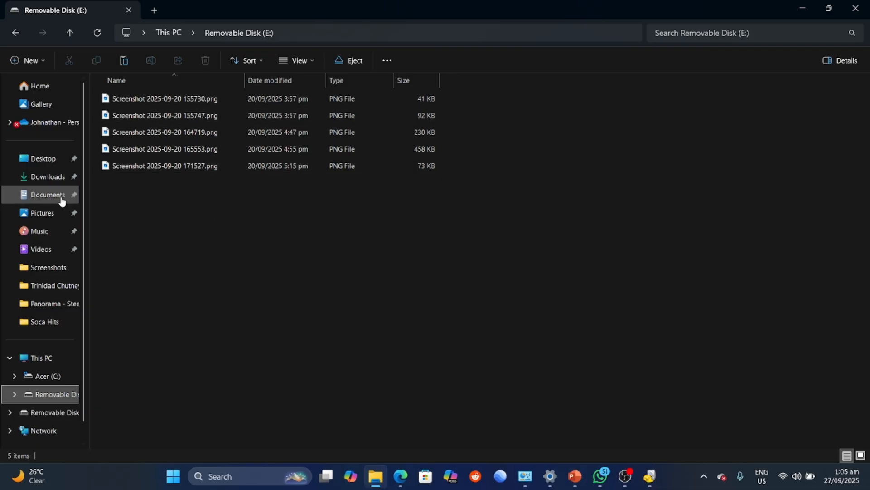
pyautogui.click(29, 217)
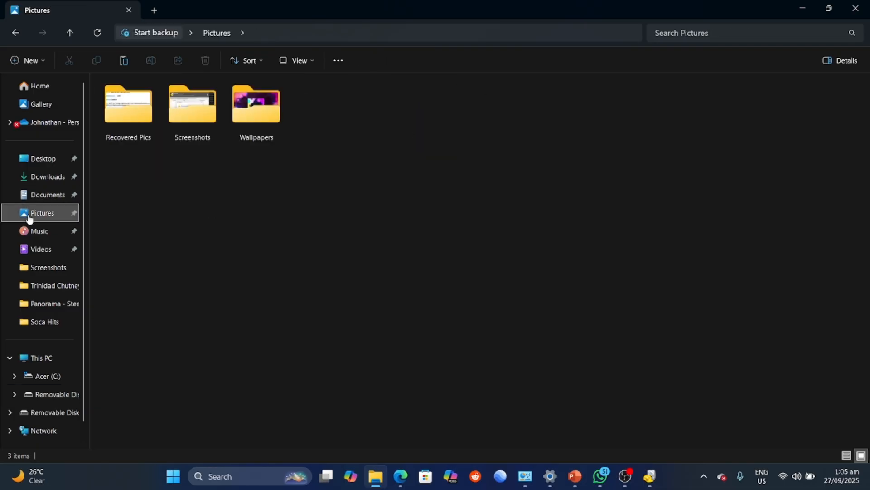
pyautogui.doubleClick(141, 116)
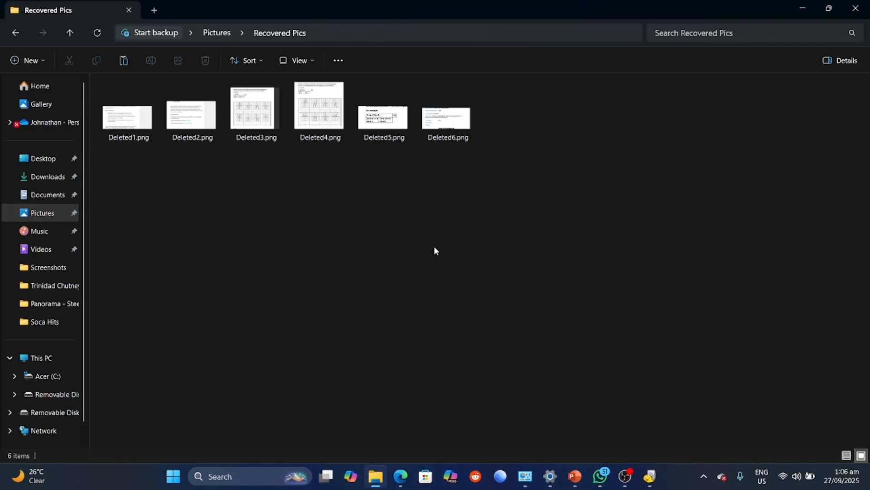
pyautogui.click(649, 476)
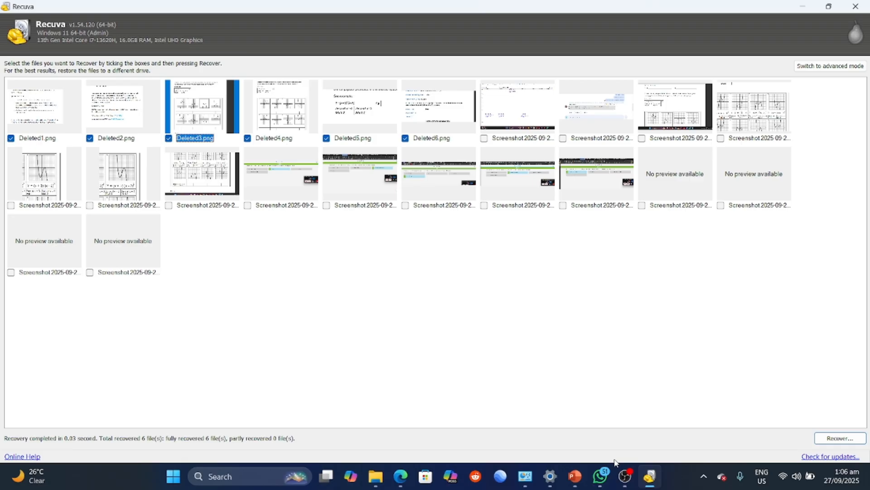
pyautogui.moveTo(629, 475)
pyautogui.click(624, 484)
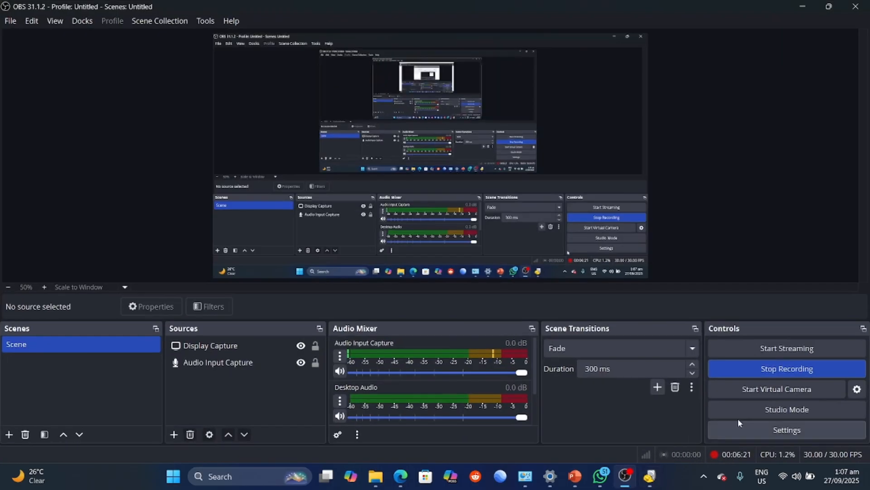